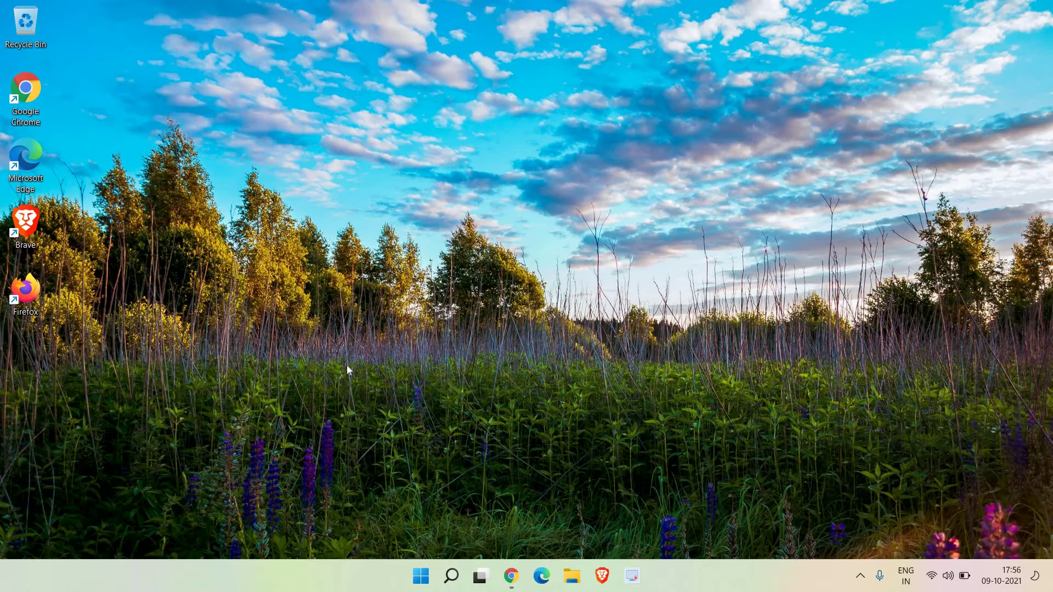
# Search Windows for 'services' and launch the Services console.
pyautogui.click(451, 576)
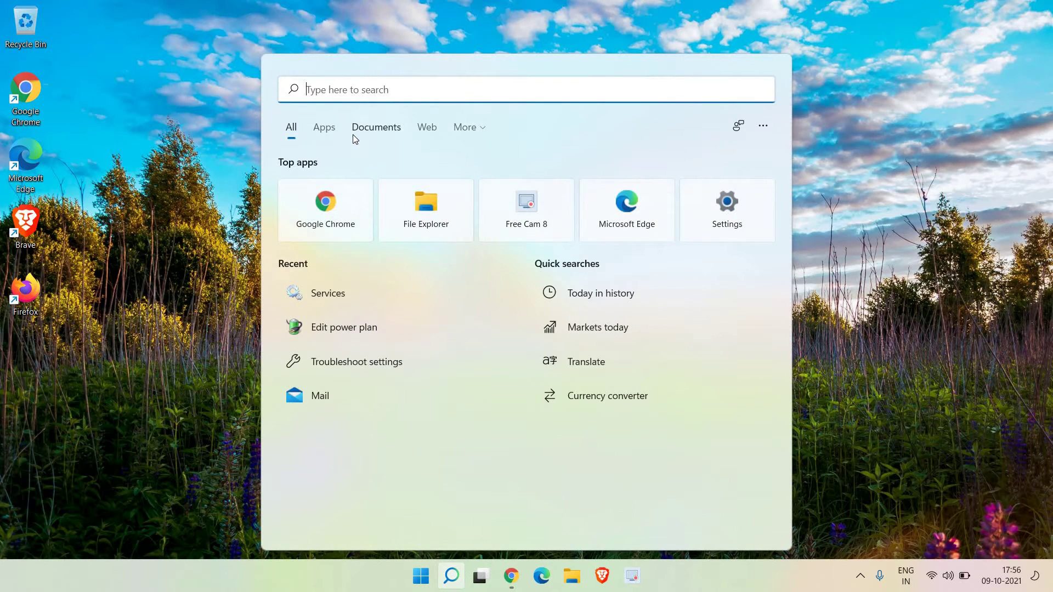
pyautogui.write('services')
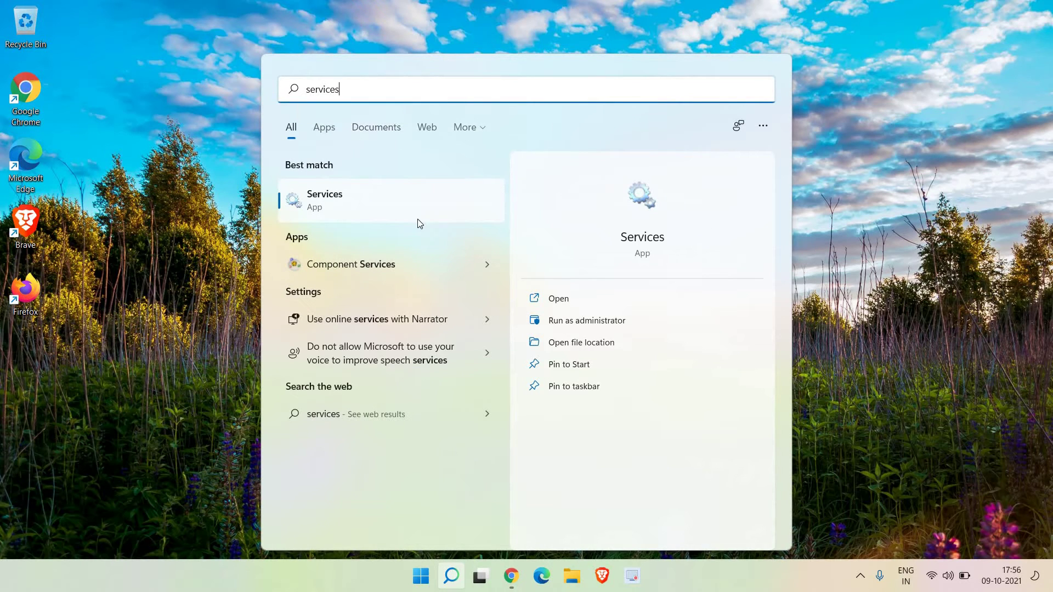
pyautogui.click(375, 203)
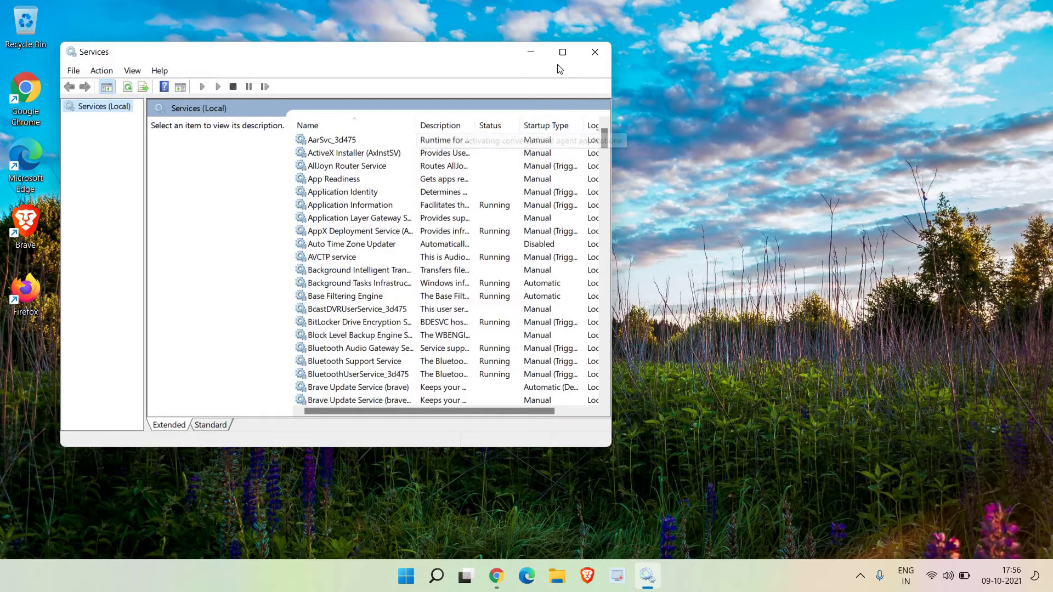
# Maximize Services and select WLAN AutoConfig, which shows Running with Automatic startup.
pyautogui.click(563, 52)
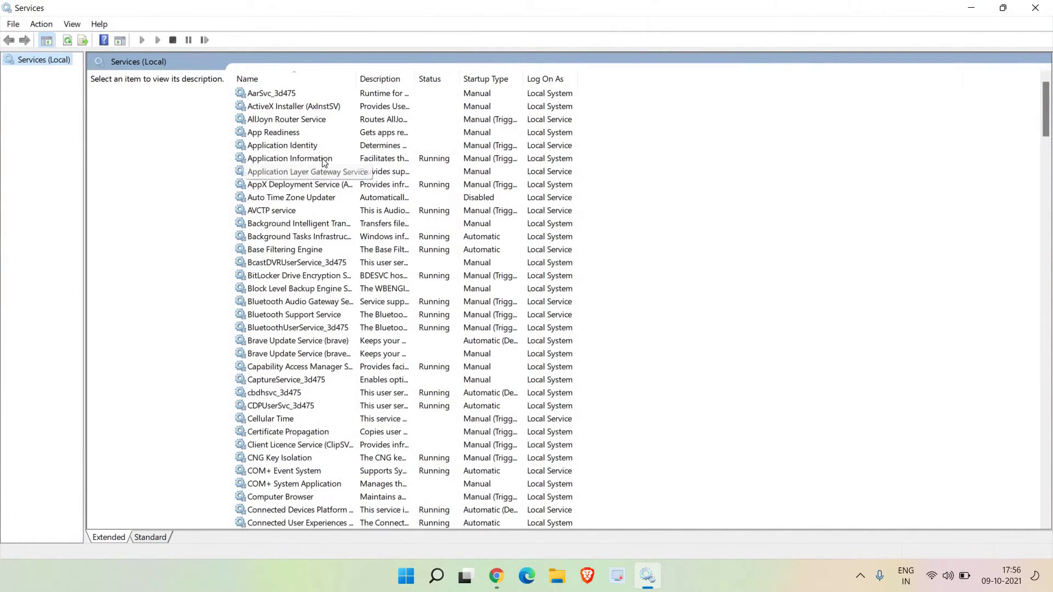
pyautogui.click(264, 147)
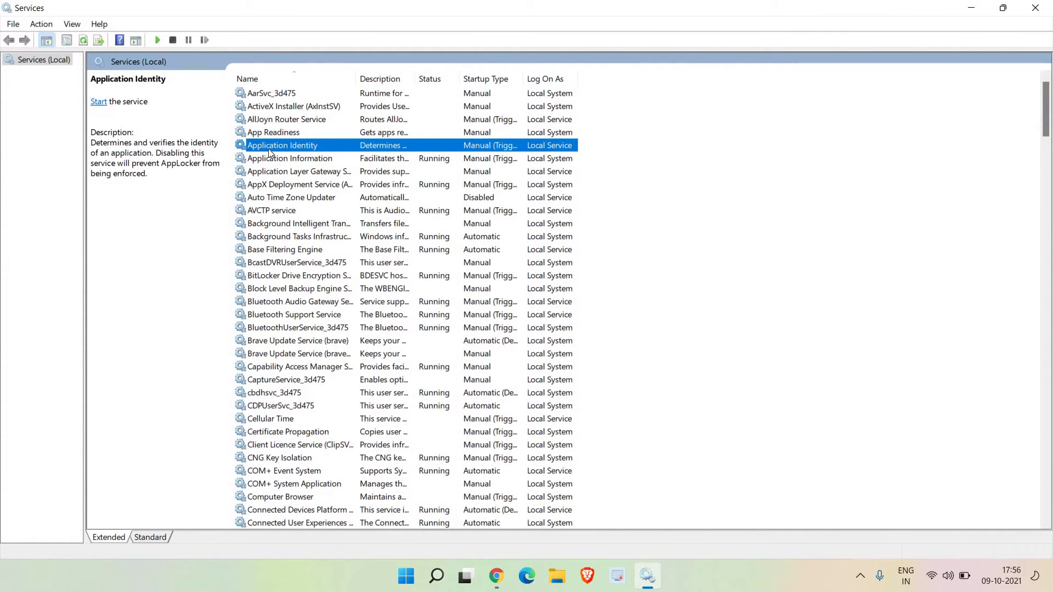
pyautogui.press('w')
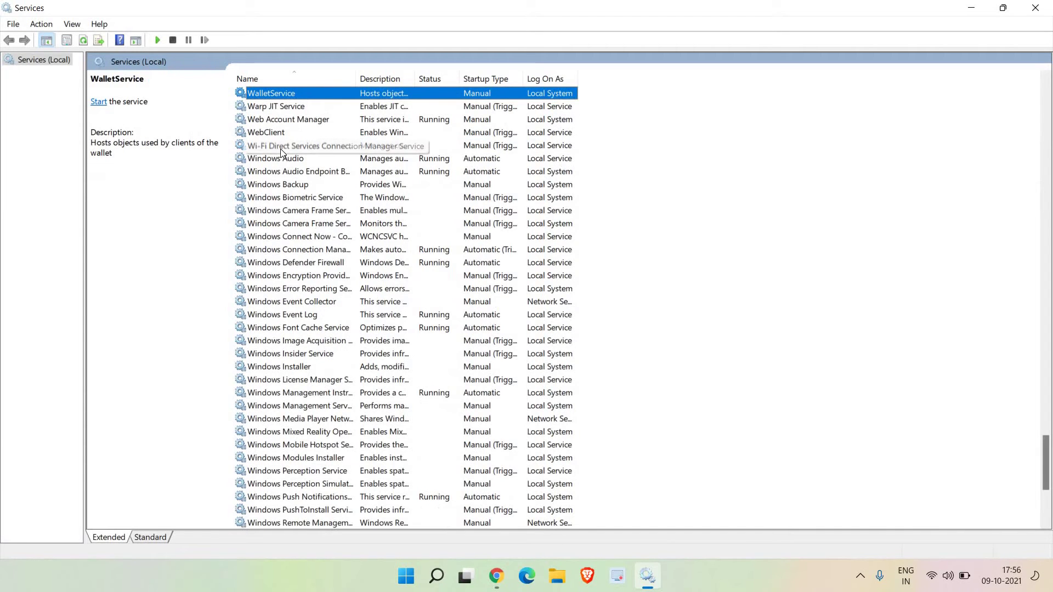
pyautogui.scroll(-6, 281, 150)
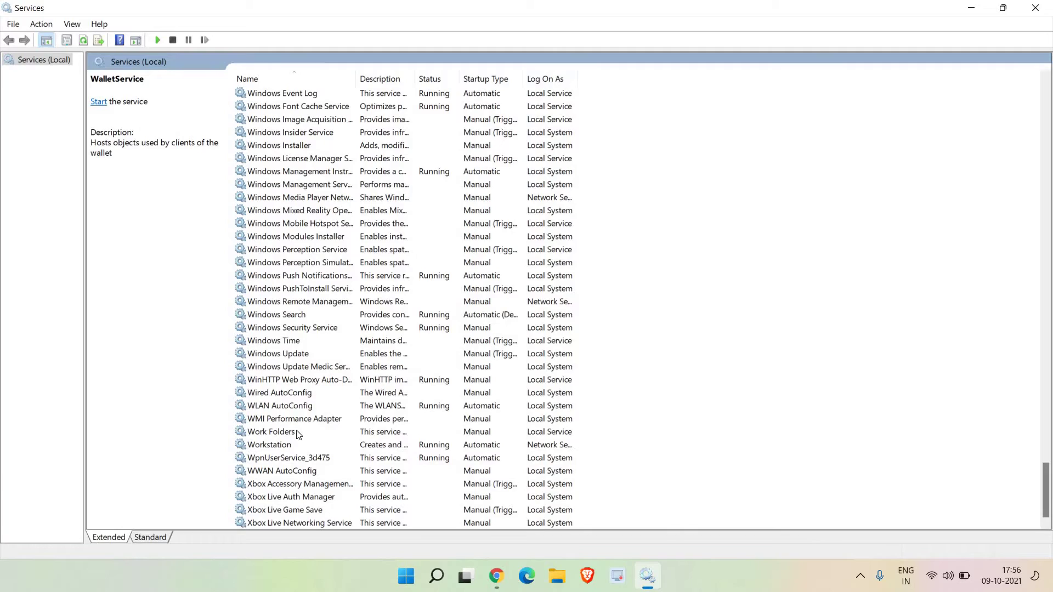
pyautogui.click(294, 405)
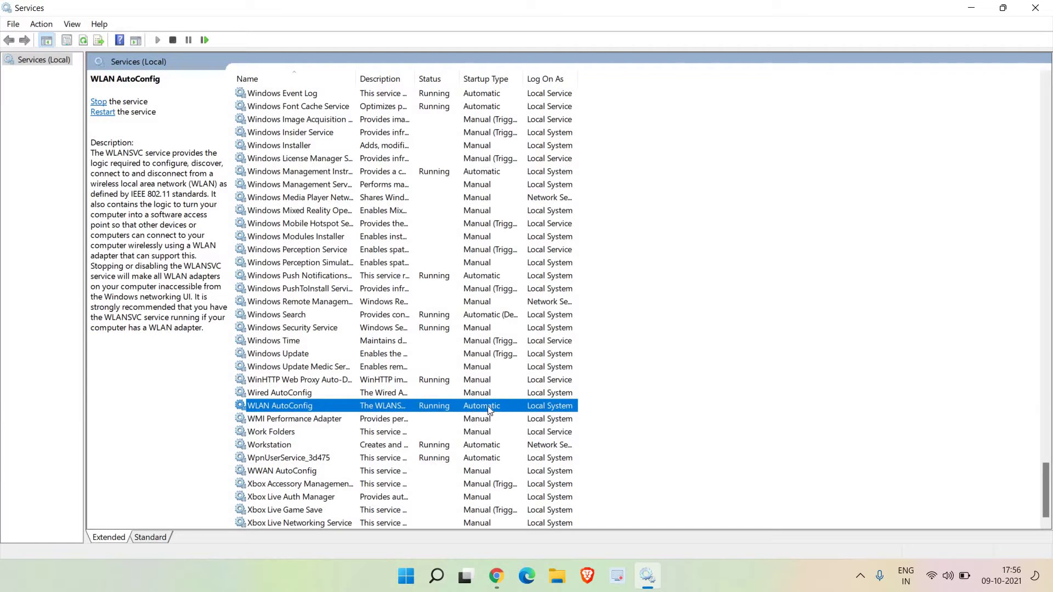
pyautogui.rightClick(490, 410)
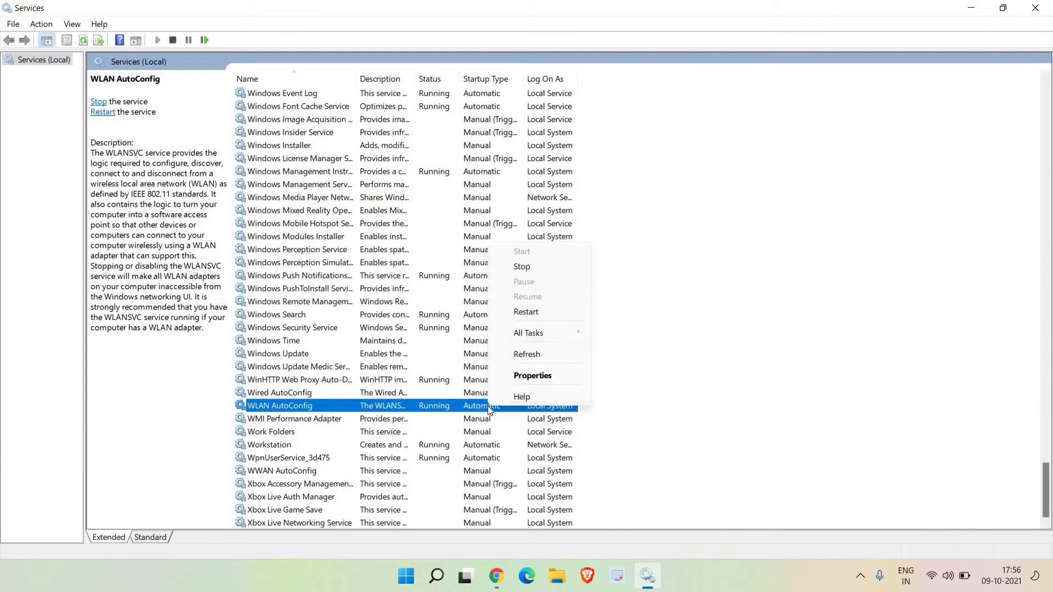
pyautogui.click(527, 376)
pyautogui.click(500, 274)
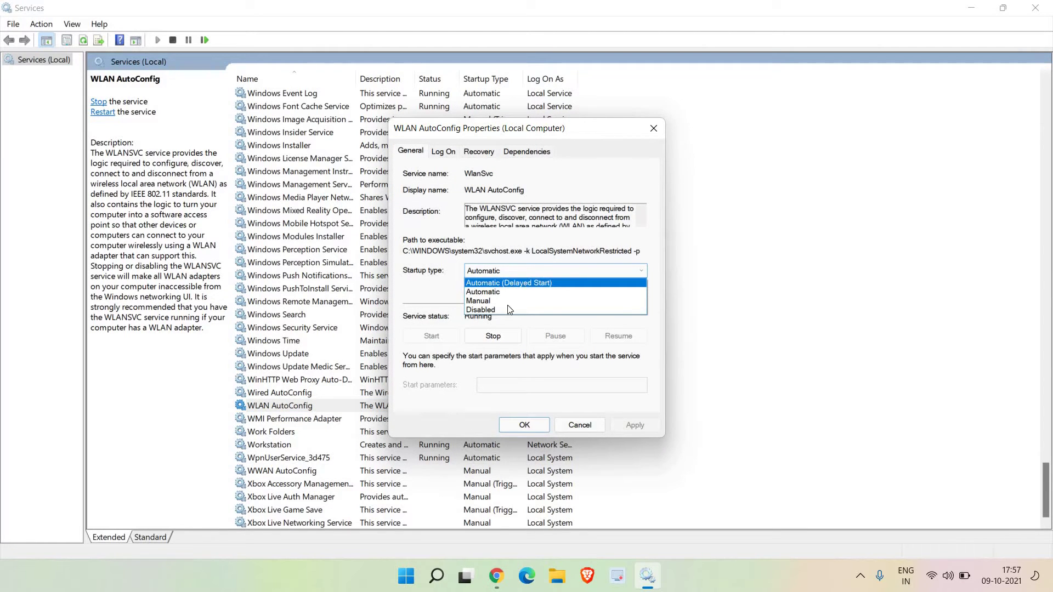
pyautogui.click(450, 300)
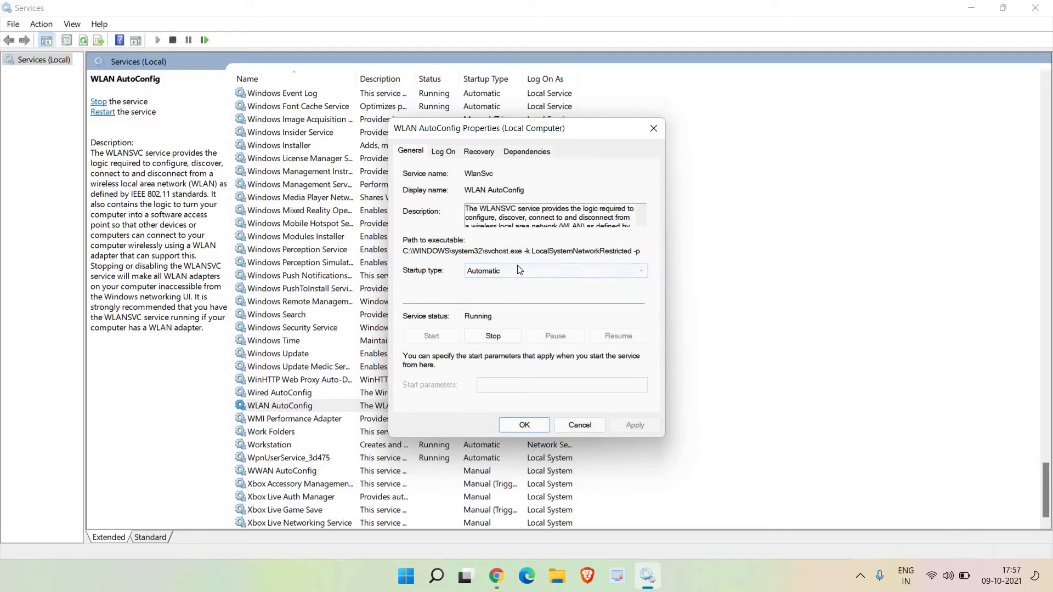
pyautogui.click(519, 271)
pyautogui.click(519, 270)
pyautogui.press('Tab')
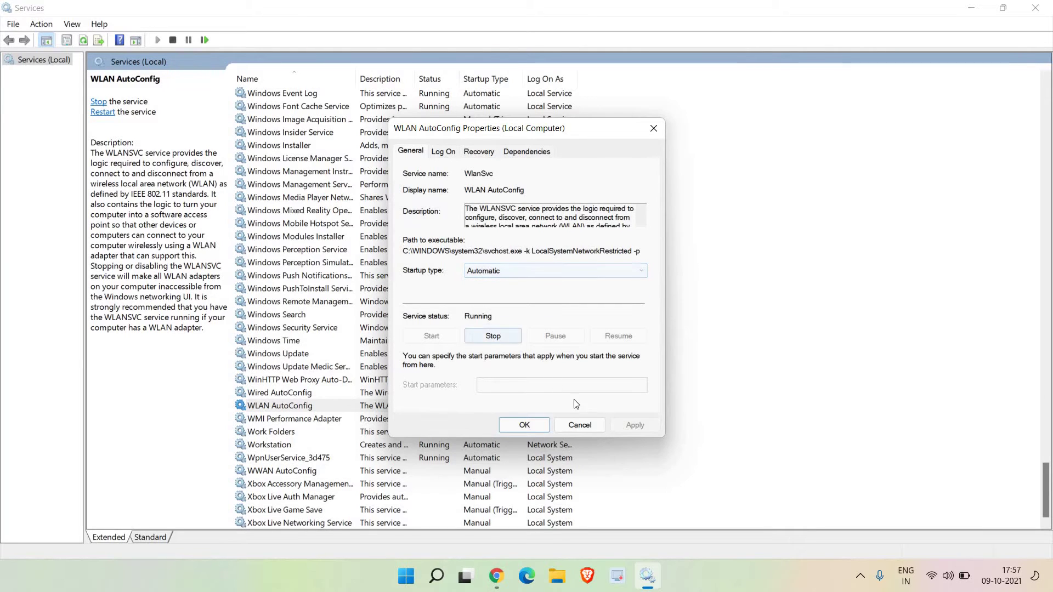
pyautogui.click(549, 424)
pyautogui.click(444, 409)
pyautogui.rightClick(442, 407)
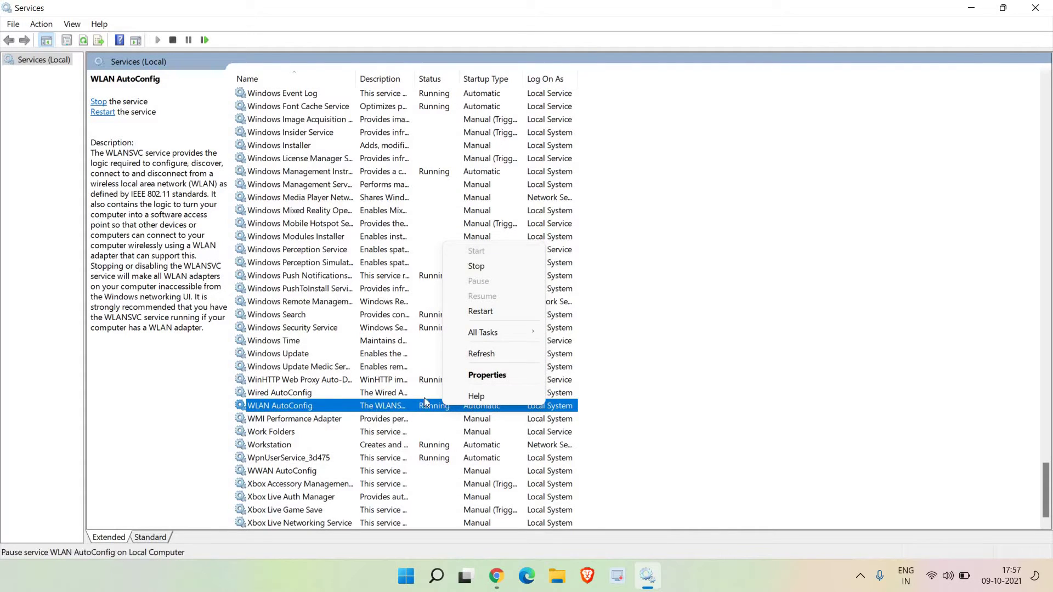
pyautogui.click(398, 317)
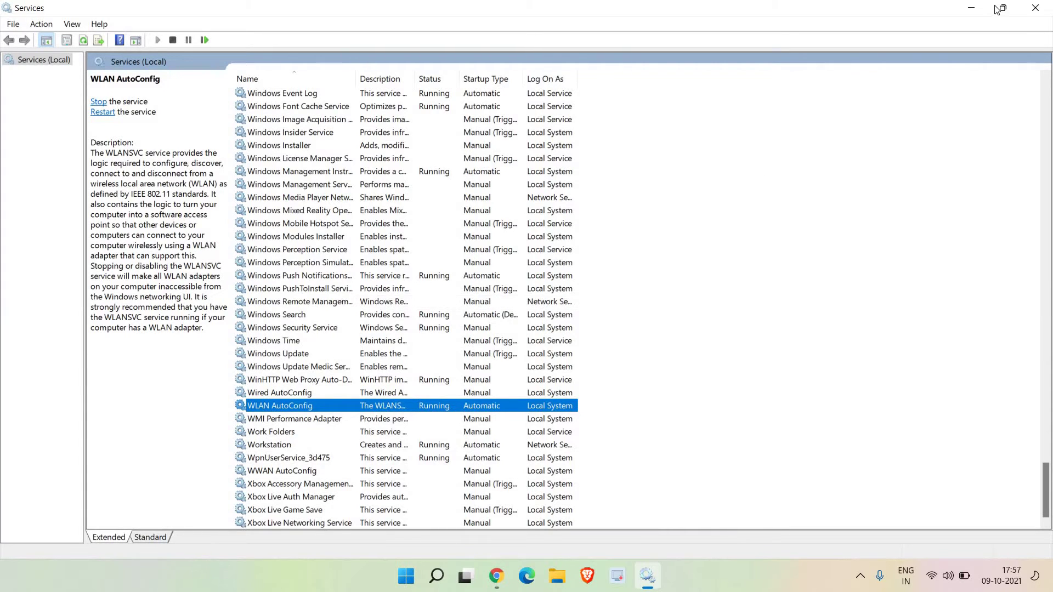
# Close Services and search 'trou' to reach the Troubleshoot settings page.
pyautogui.click(1038, 6)
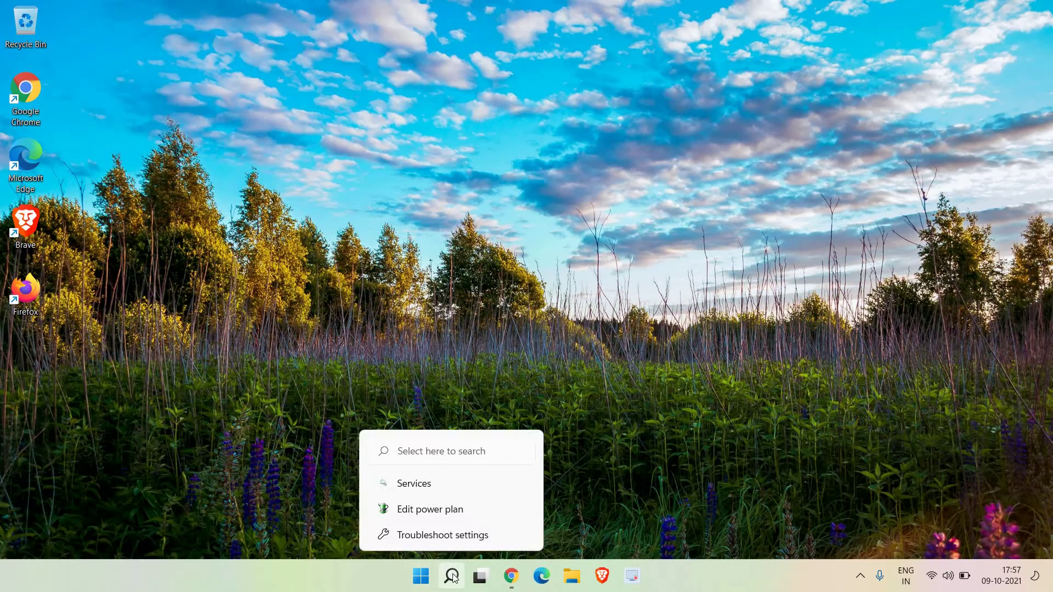
pyautogui.click(452, 576)
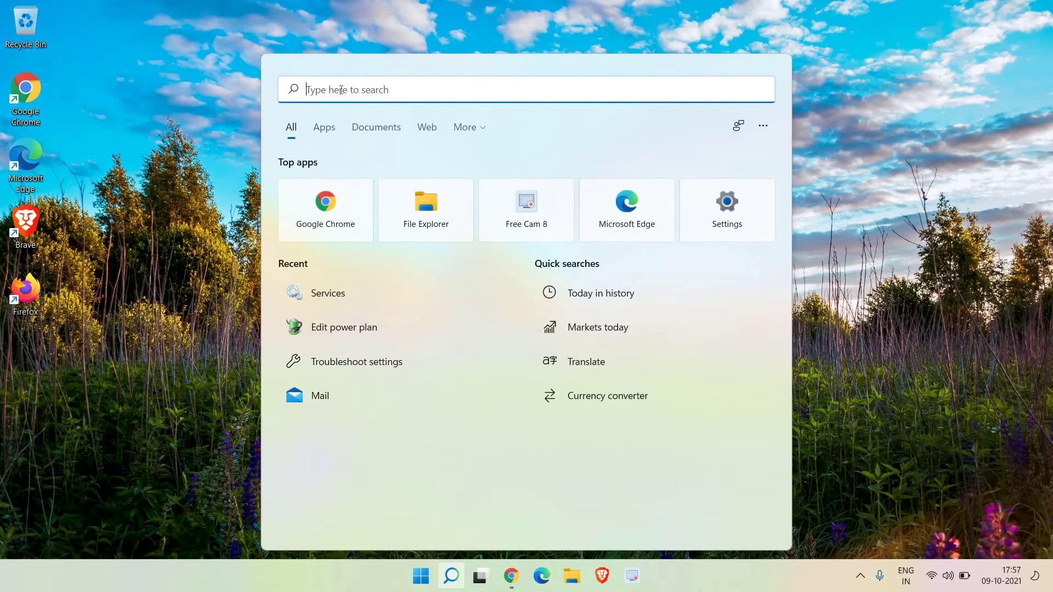
pyautogui.write('trou')
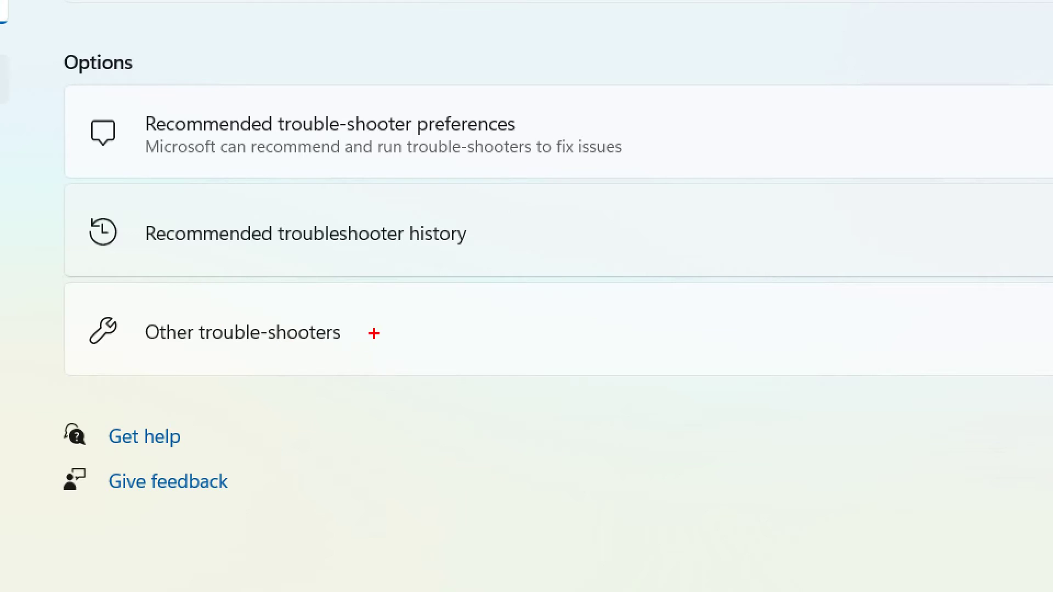
# Start the Internet Connections troubleshooter under Other trouble-shooters, then cancel it.
pyautogui.moveTo(373, 302)
pyautogui.mouseDown()
pyautogui.moveTo(247, 277)
pyautogui.moveTo(70, 437)
pyautogui.moveTo(427, 305)
pyautogui.mouseUp()
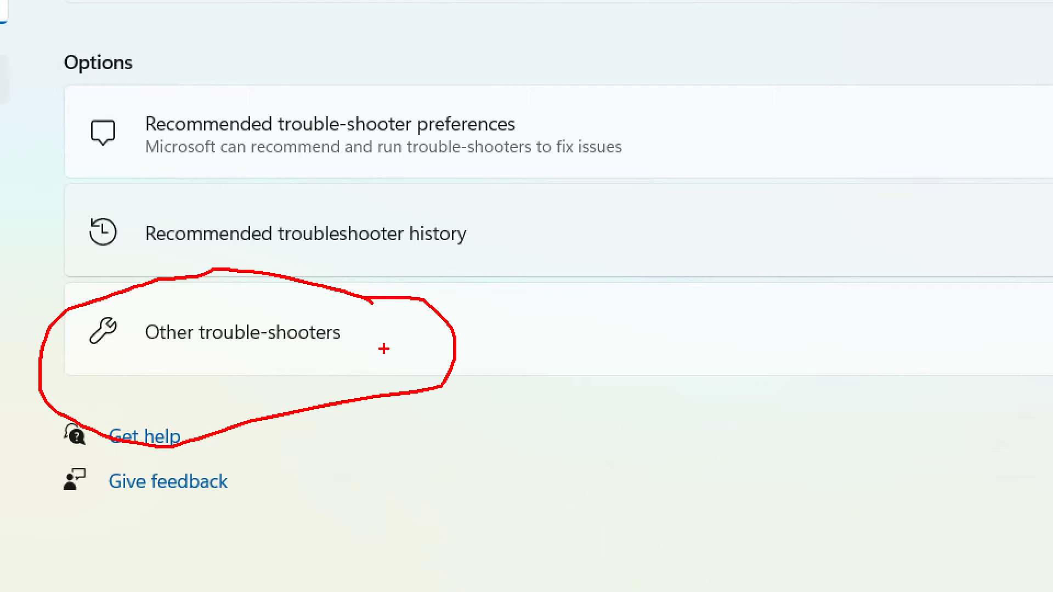
pyautogui.moveTo(383, 347); pyautogui.dragTo(453, 267)
pyautogui.click(348, 271)
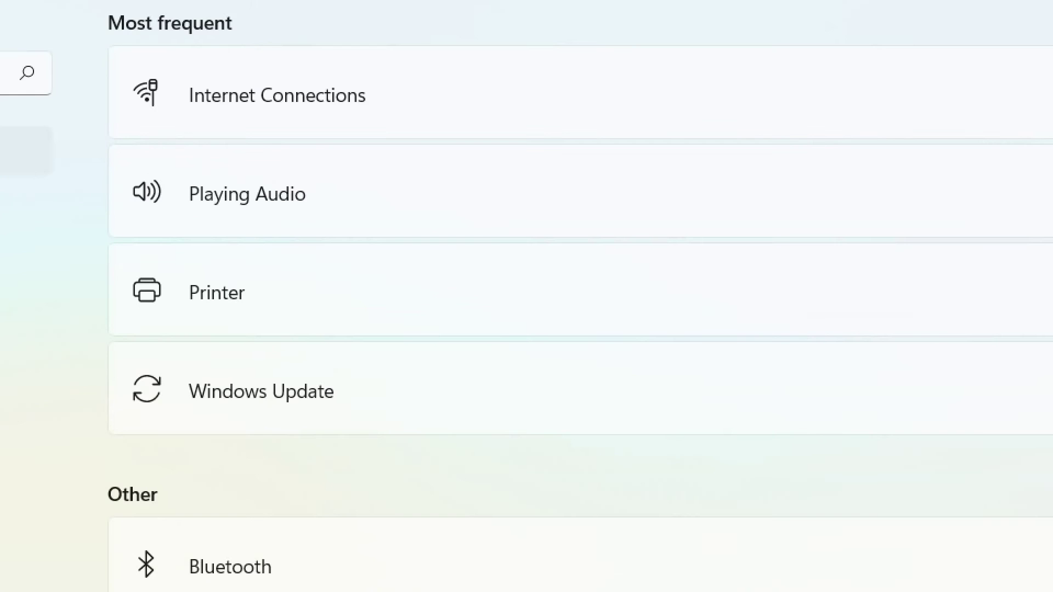
pyautogui.click(834, 120)
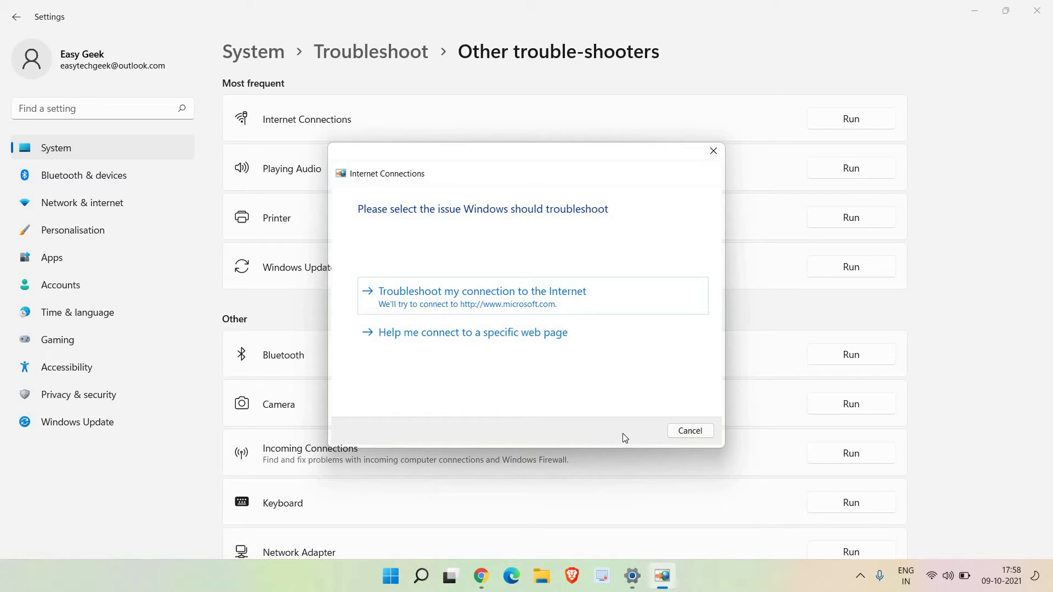
pyautogui.click(681, 432)
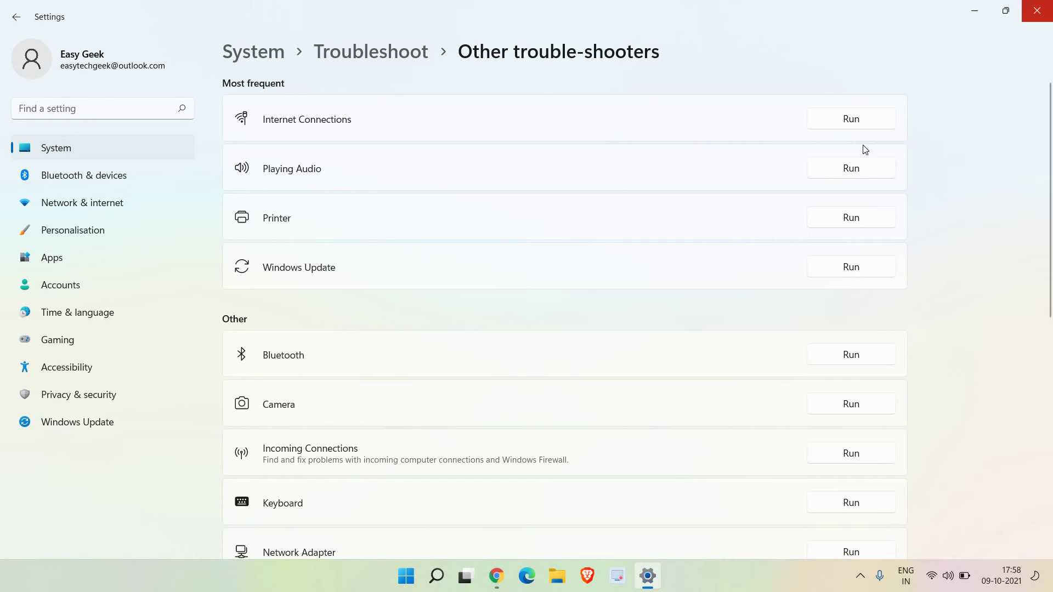
pyautogui.scroll(-3, 860, 158)
pyautogui.scroll(-1, 860, 158)
# Close Settings and reopen it on the System page from the Start button's quick-link menu.
pyautogui.click(1037, 10)
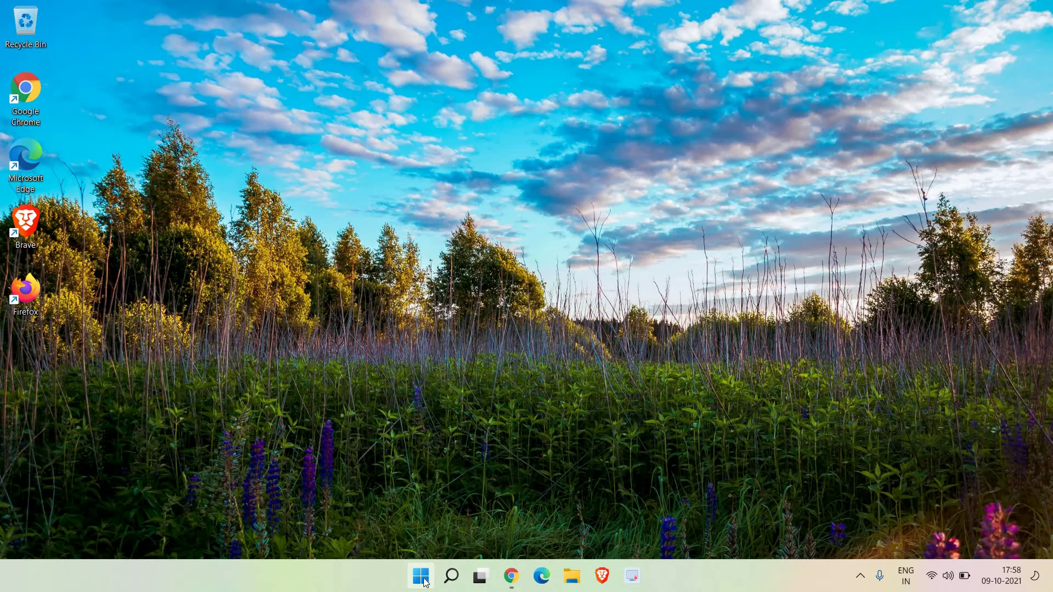
pyautogui.rightClick(425, 583)
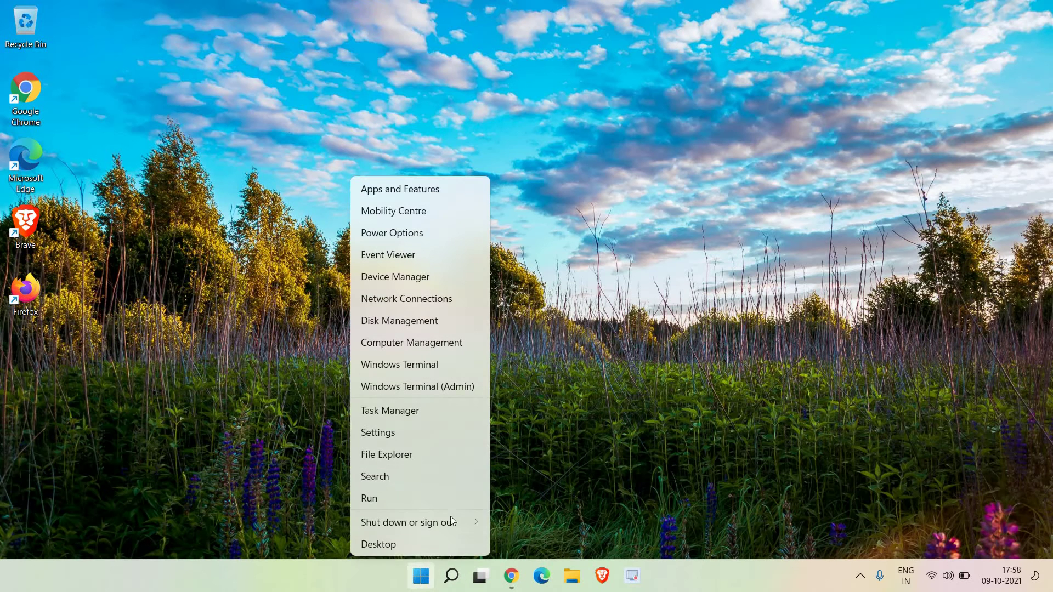
pyautogui.click(386, 437)
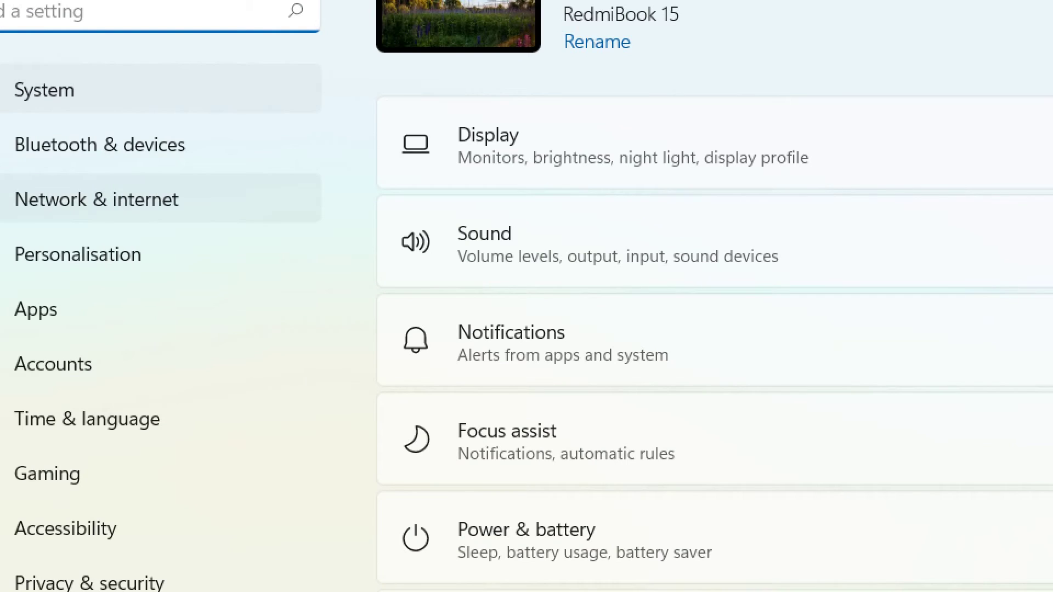
# Go to Network & internet > Advanced network settings to list the WiFi, Bluetooth and Ethernet adapters.
pyautogui.click(101, 207)
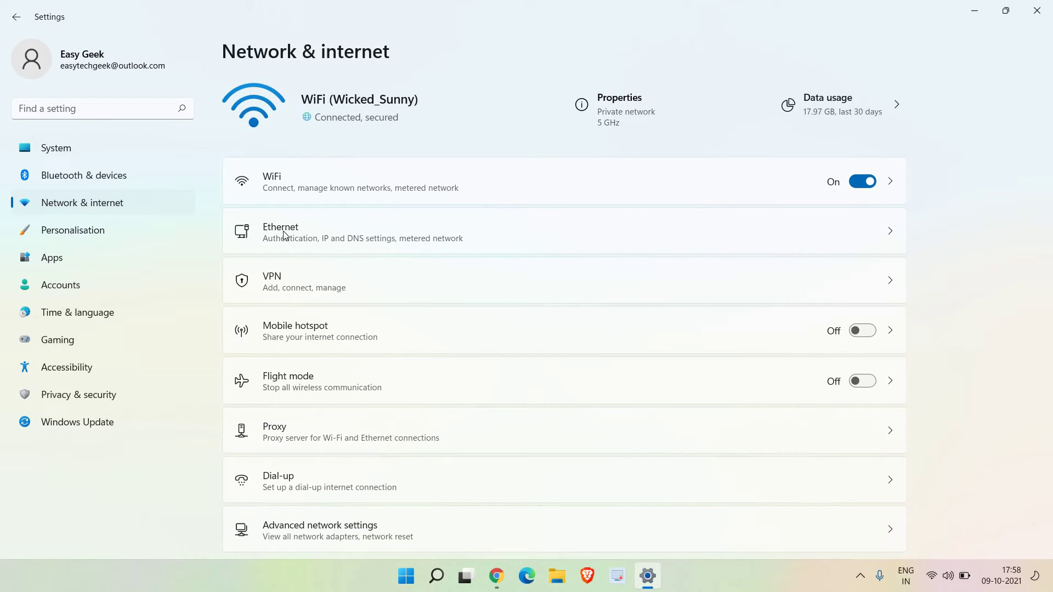
pyautogui.scroll(-1, 345, 305)
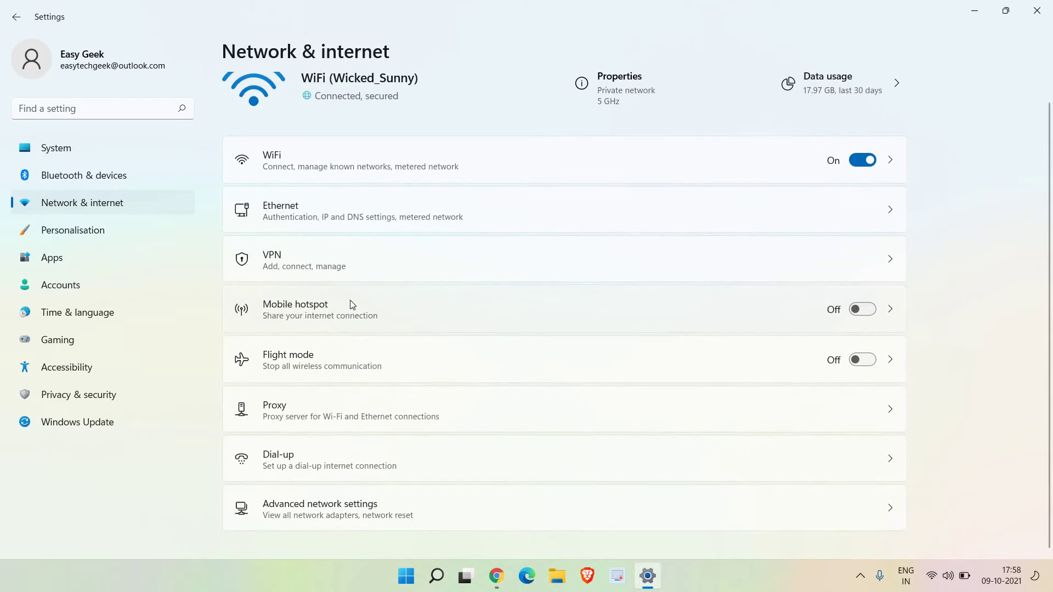
pyautogui.scroll(1, 326, 346)
pyautogui.scroll(-1, 302, 438)
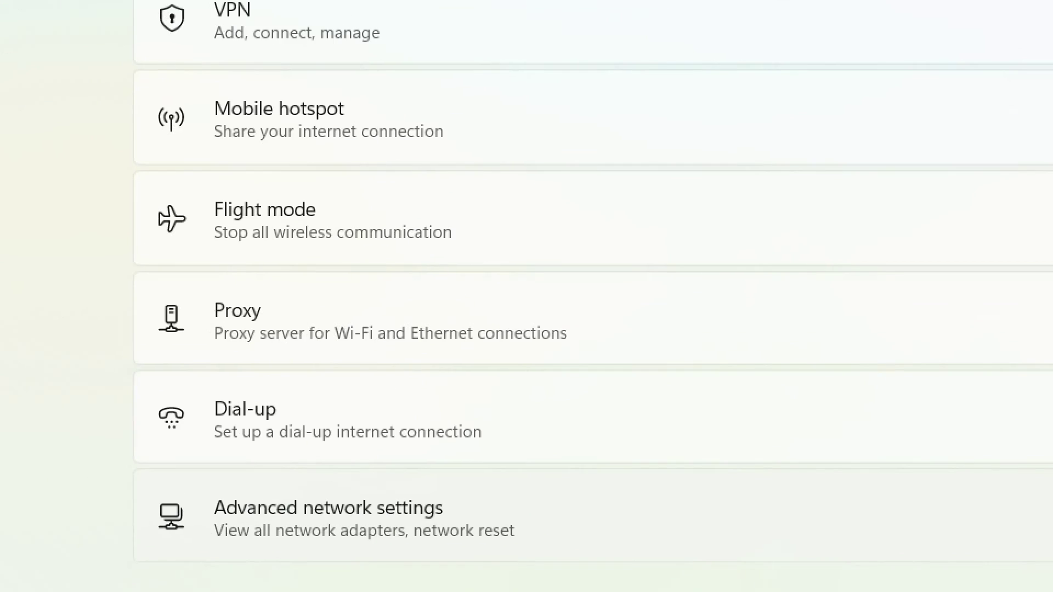
pyautogui.click(379, 521)
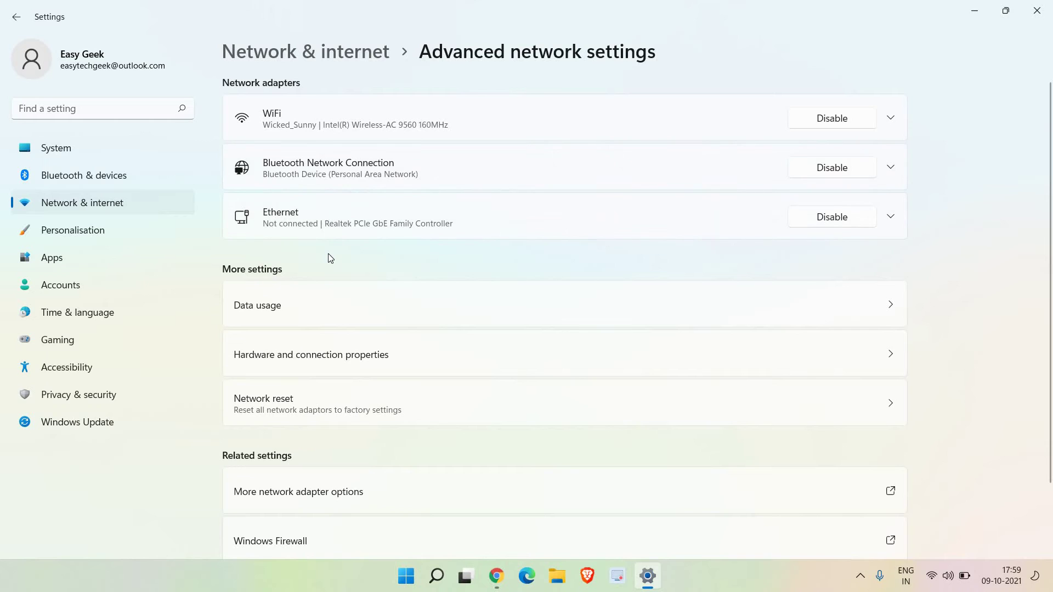
# Open the Network reset page under More settings.
pyautogui.scroll(-2, 329, 254)
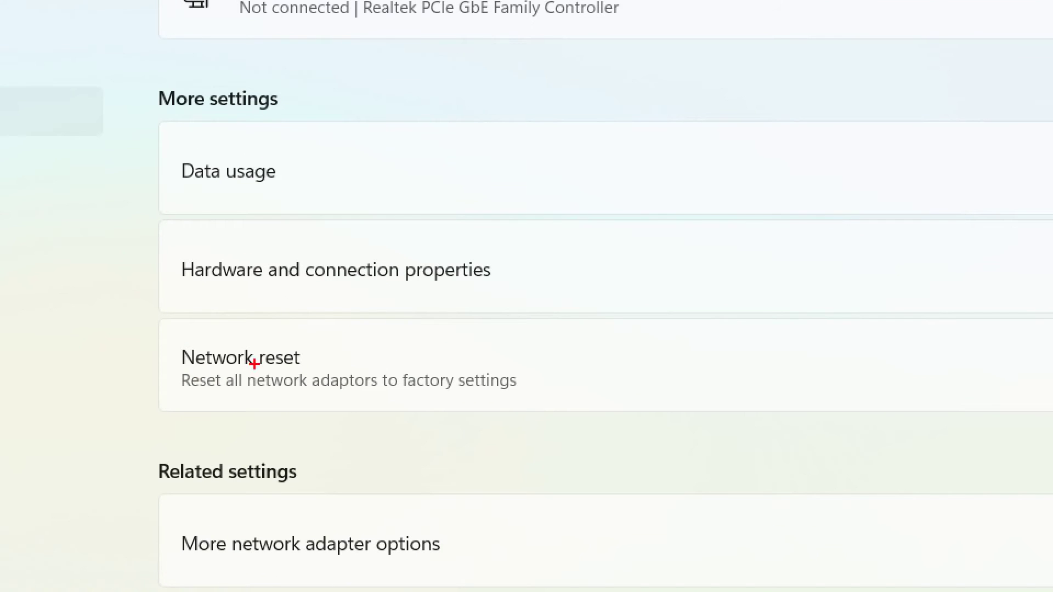
pyautogui.moveTo(316, 304)
pyautogui.mouseDown()
pyautogui.moveTo(147, 371)
pyautogui.moveTo(545, 360)
pyautogui.moveTo(548, 334)
pyautogui.mouseUp()
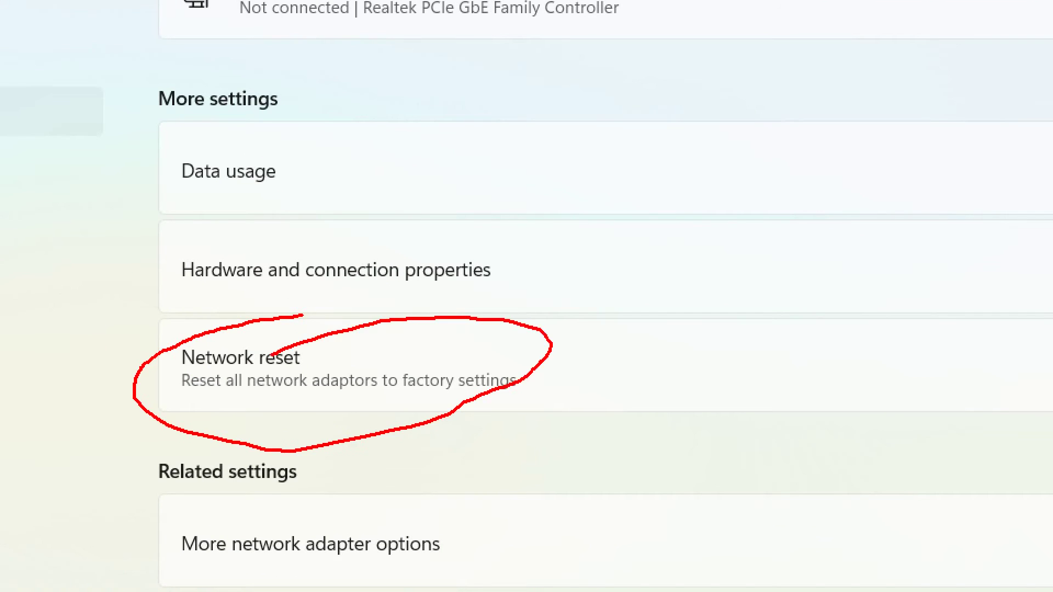
pyautogui.click(282, 332)
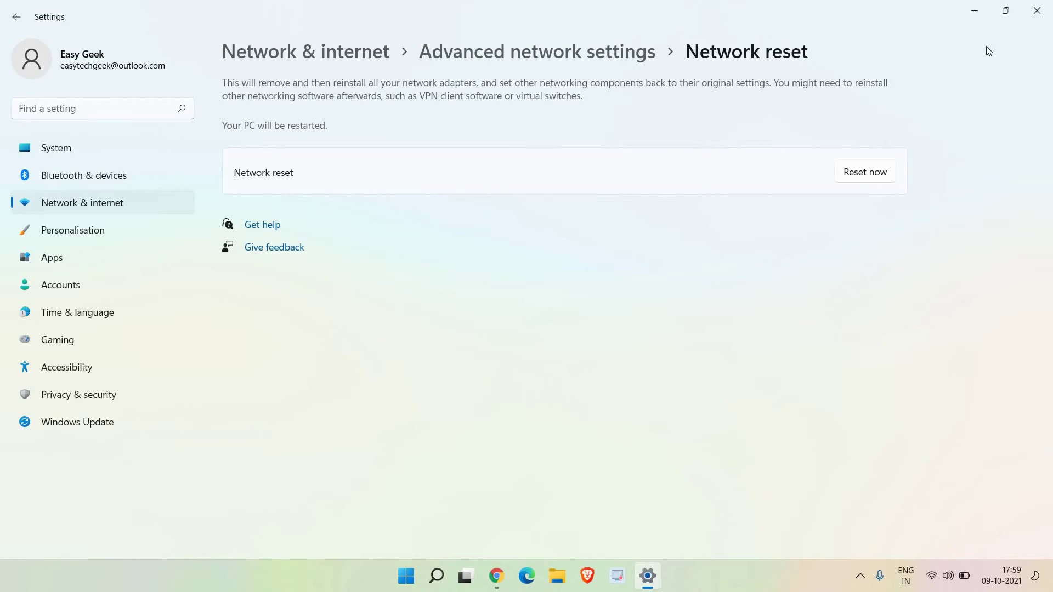
# Close Settings and launch Device Manager from the Win+X quick-link menu.
pyautogui.click(1037, 11)
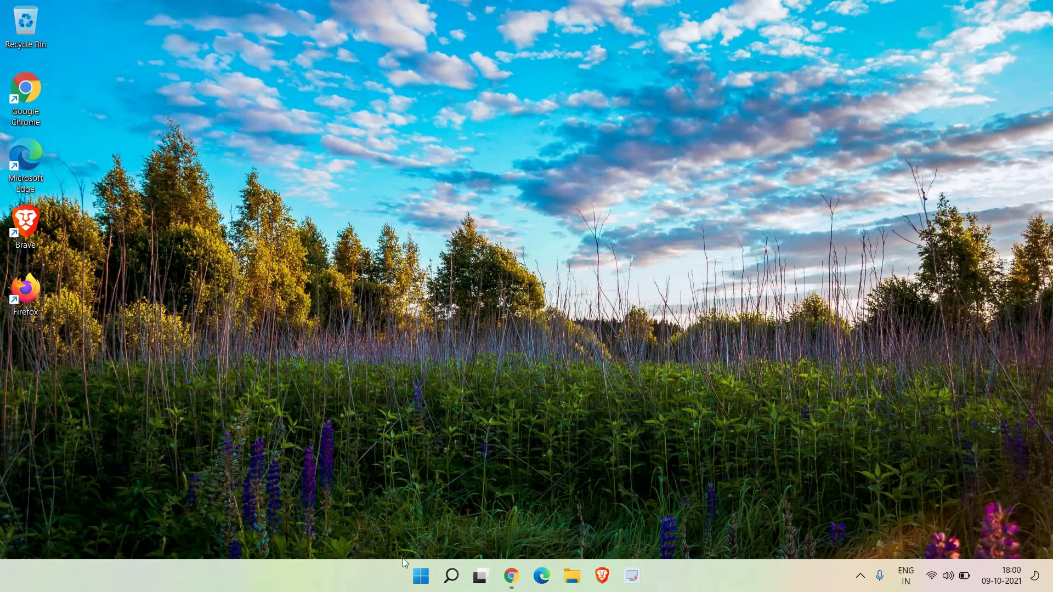
pyautogui.rightClick(428, 580)
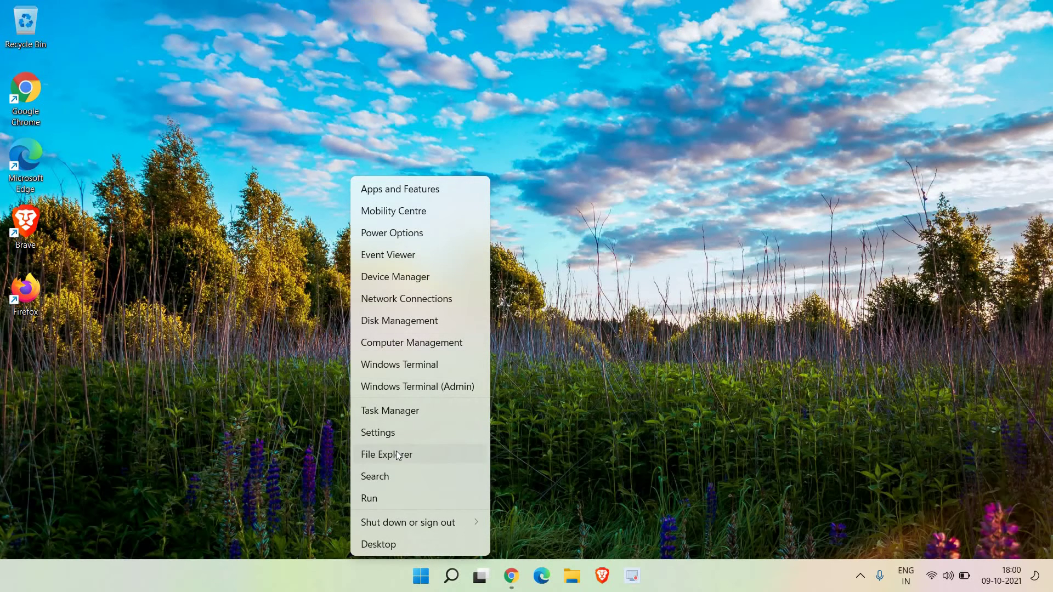
pyautogui.click(381, 278)
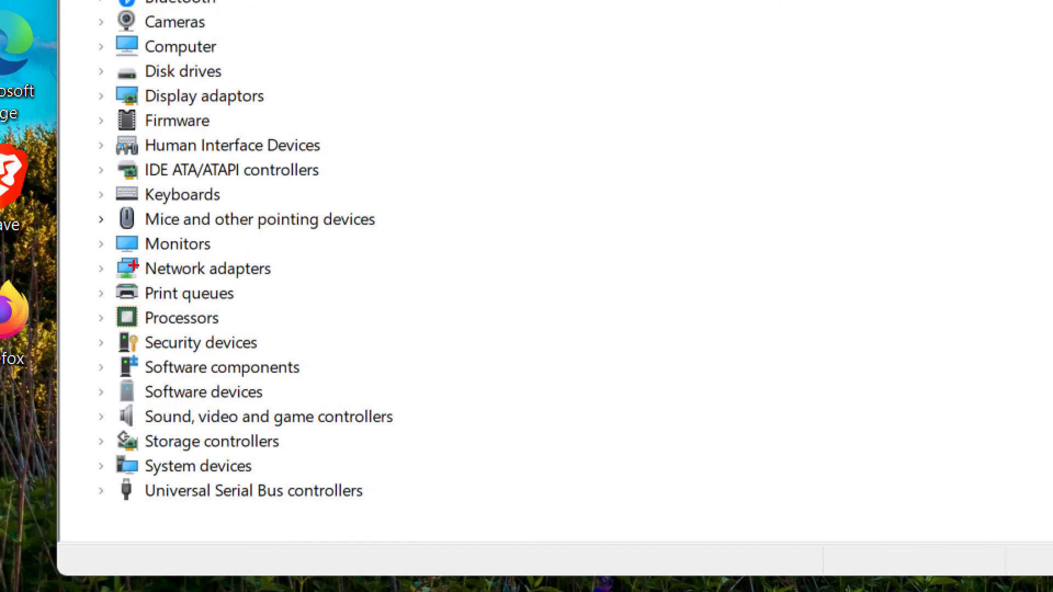
pyautogui.moveTo(276, 261)
pyautogui.mouseDown()
pyautogui.moveTo(306, 268)
pyautogui.moveTo(279, 291)
pyautogui.mouseUp()
# Open the Intel(R) Wireless-AC 9560 160MHz adapter's Properties on the Driver tab, showing version 22.30.0.11.
pyautogui.click(78, 267)
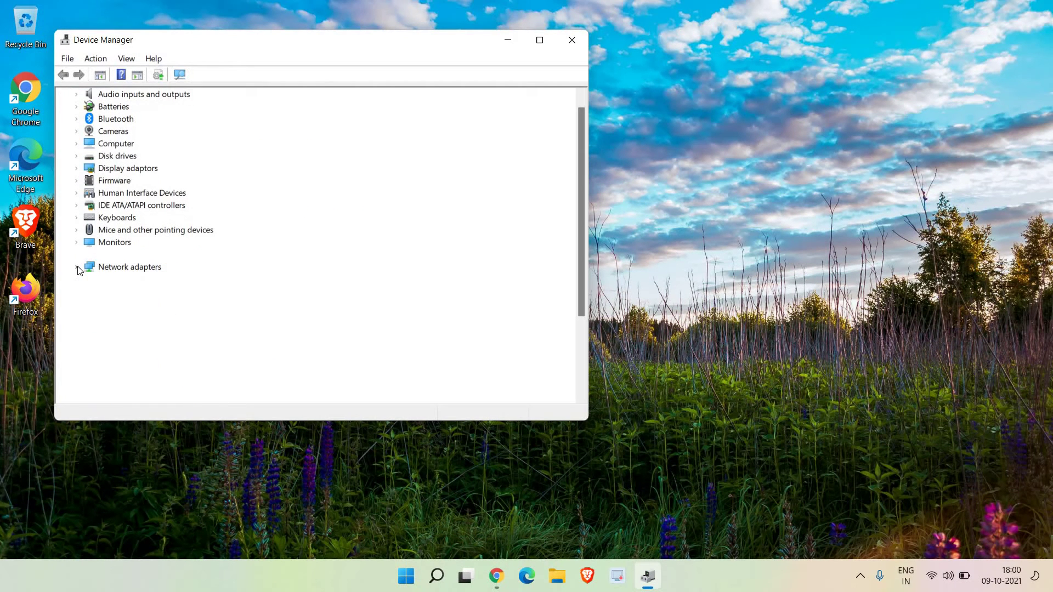
pyautogui.scroll(-1, 196, 281)
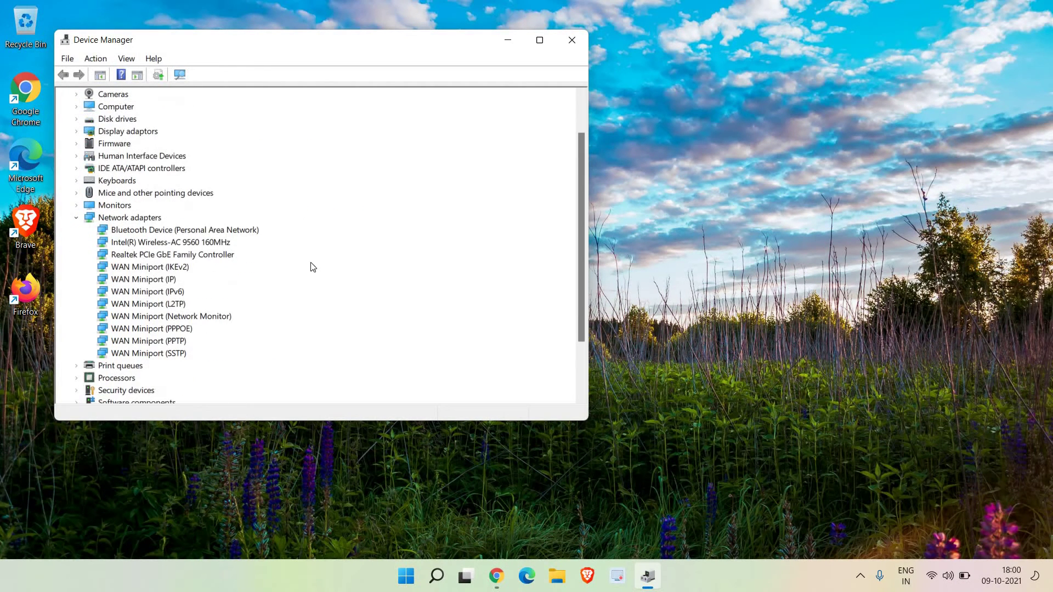
pyautogui.click(148, 247)
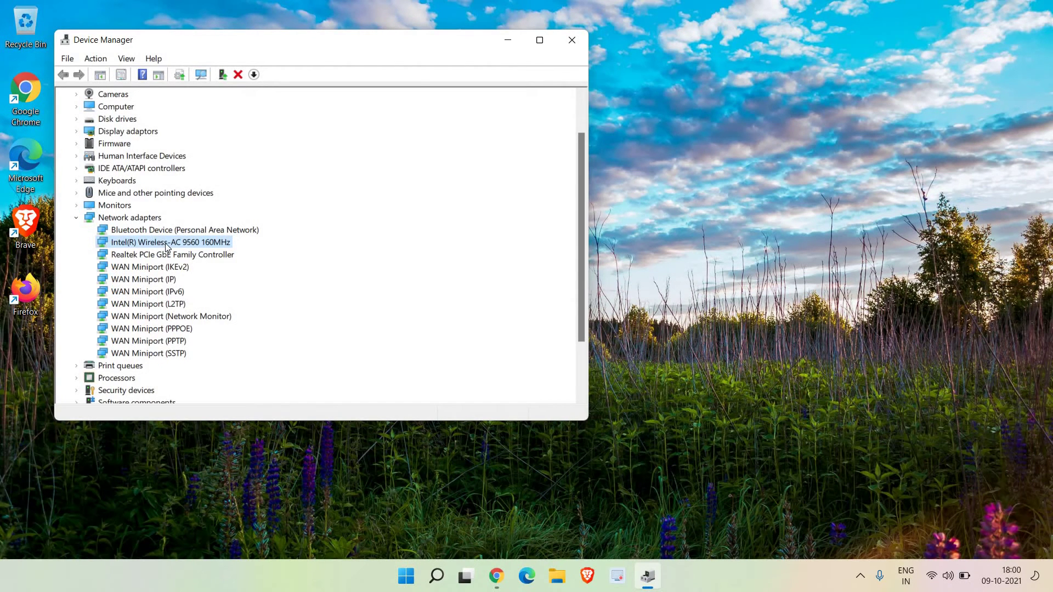
pyautogui.rightClick(166, 247)
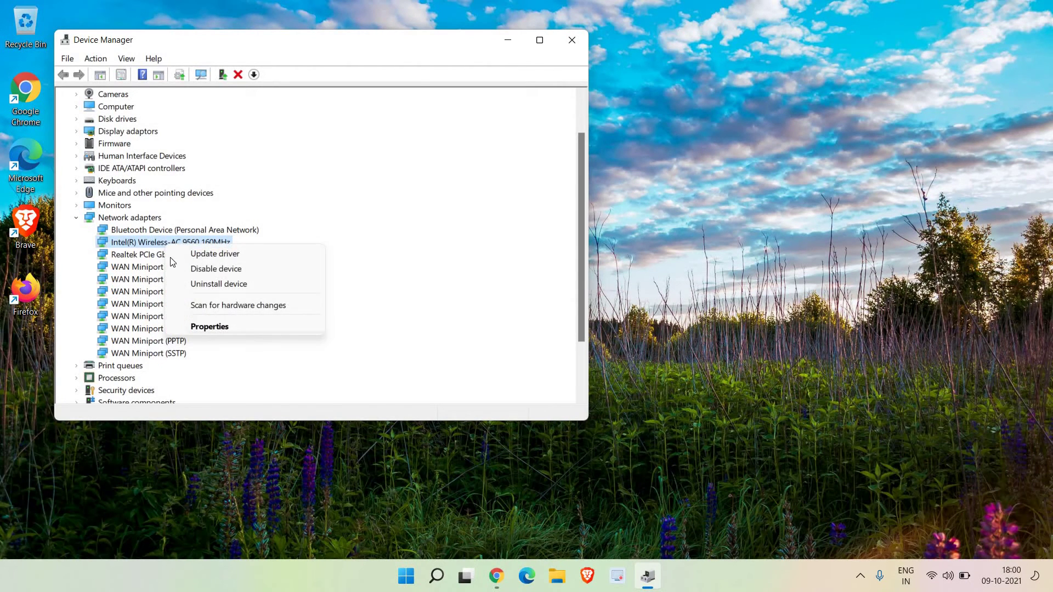
pyautogui.click(190, 325)
pyautogui.click(280, 103)
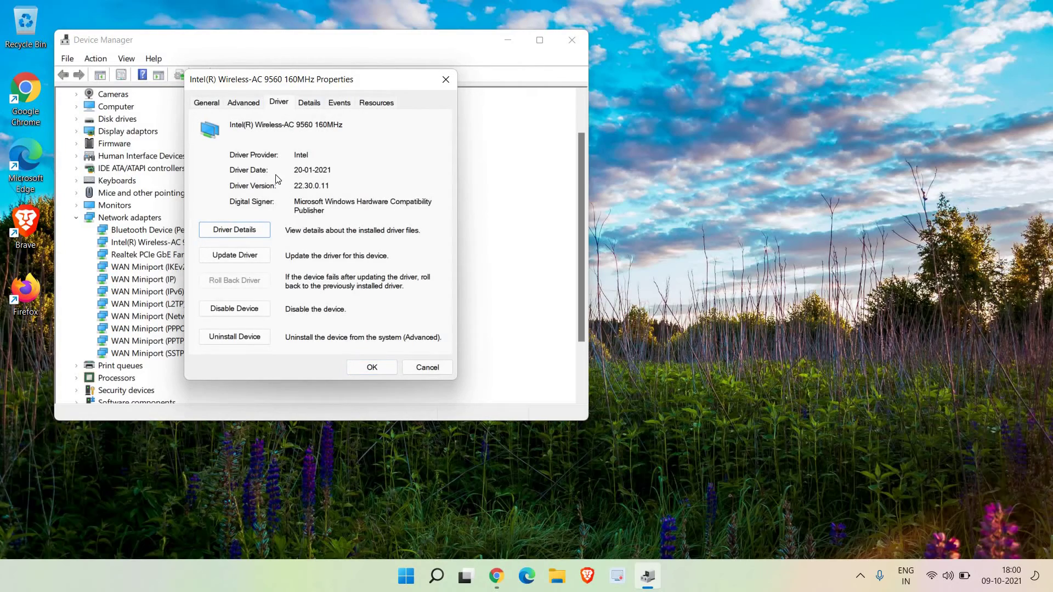
pyautogui.press('Tab')
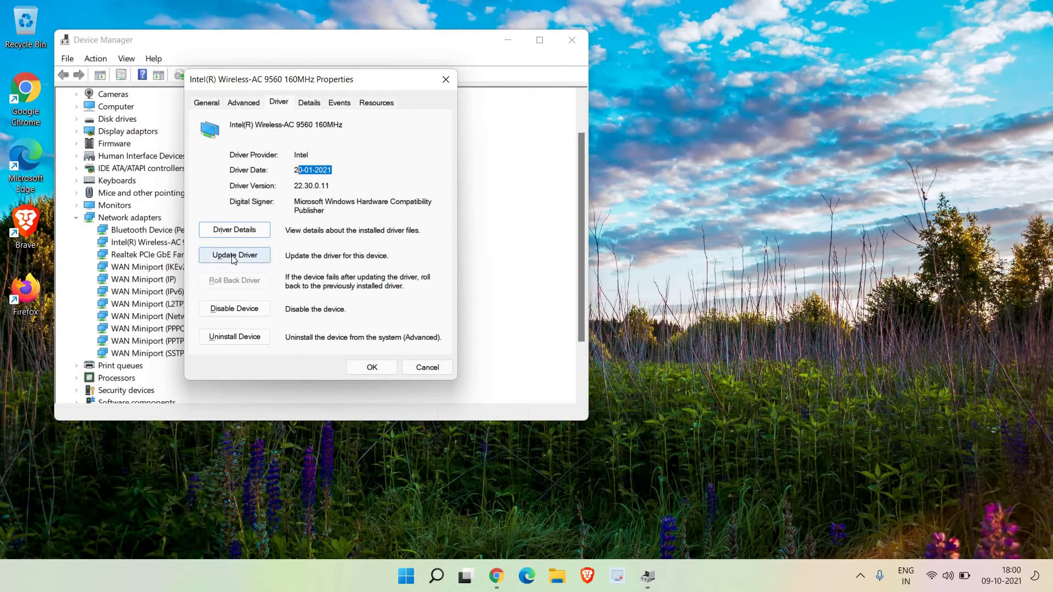
# Search automatically for a newer Intel Wi-Fi driver, close the wizard, and disable the adapter.
pyautogui.click(232, 256)
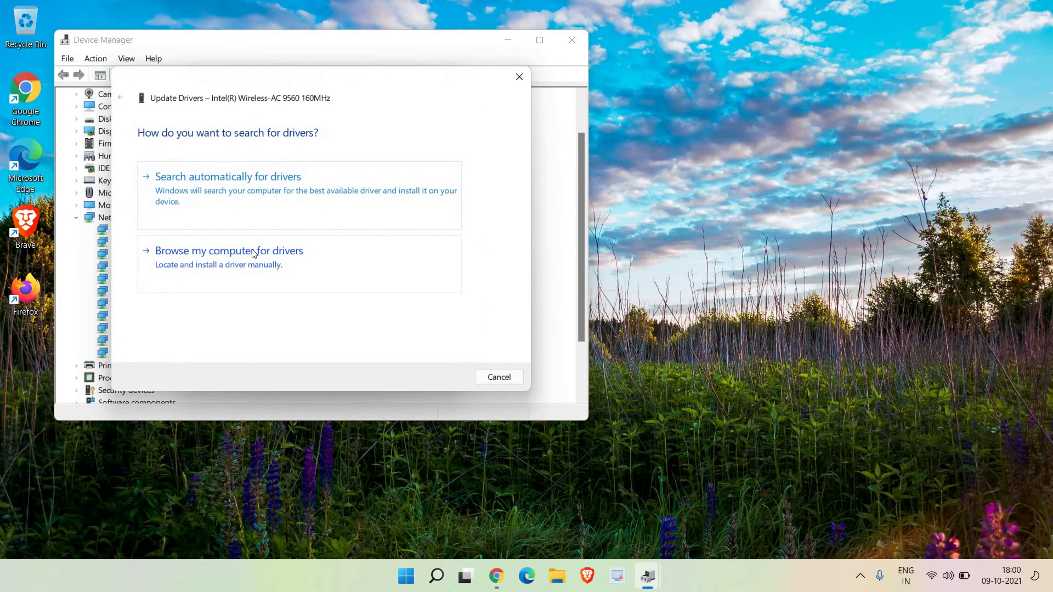
pyautogui.click(206, 193)
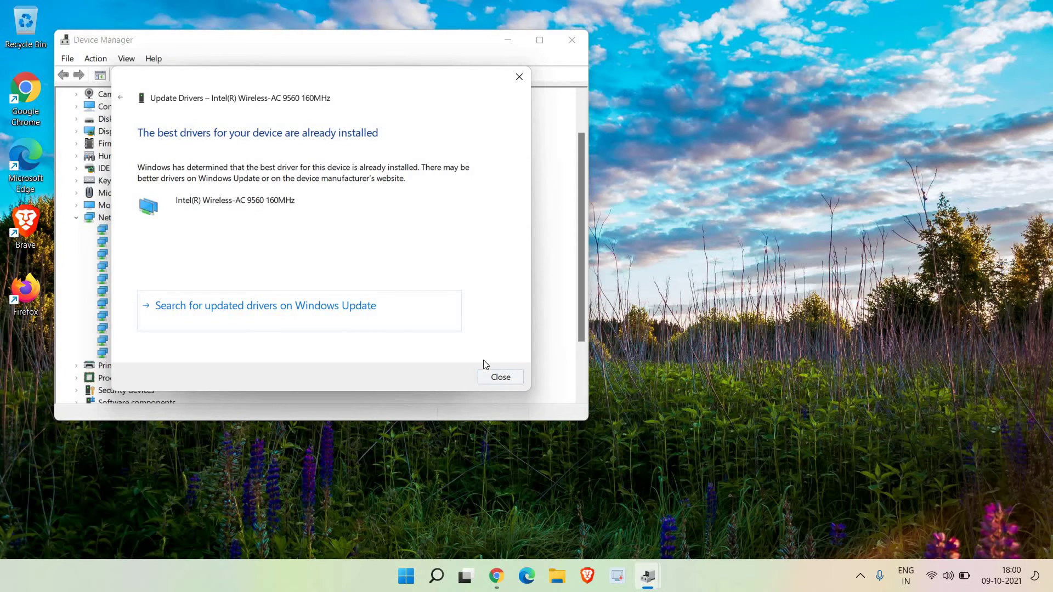
pyautogui.click(496, 377)
pyautogui.rightClick(170, 295)
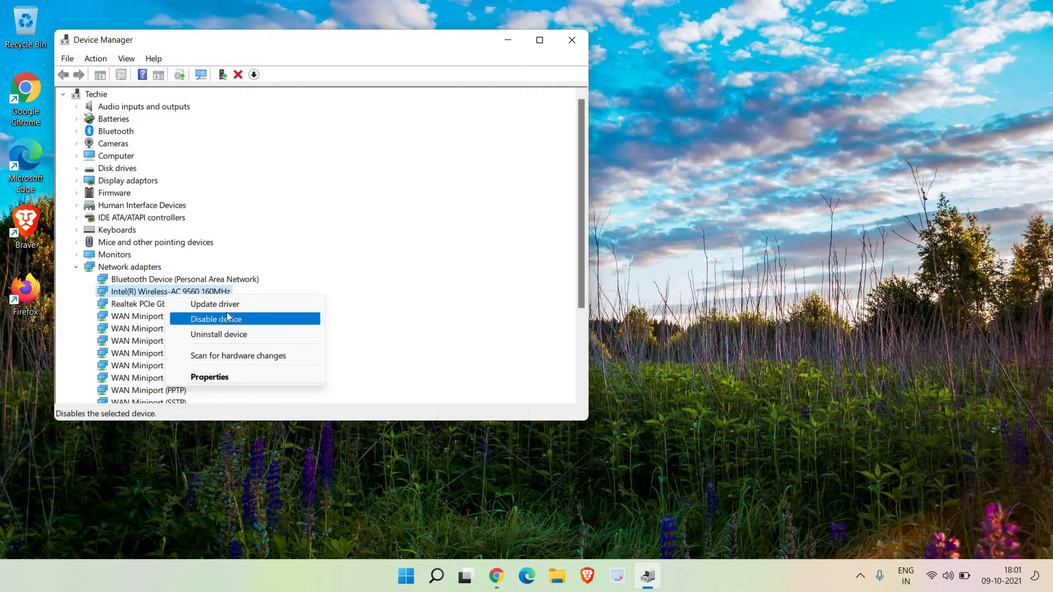
pyautogui.click(449, 283)
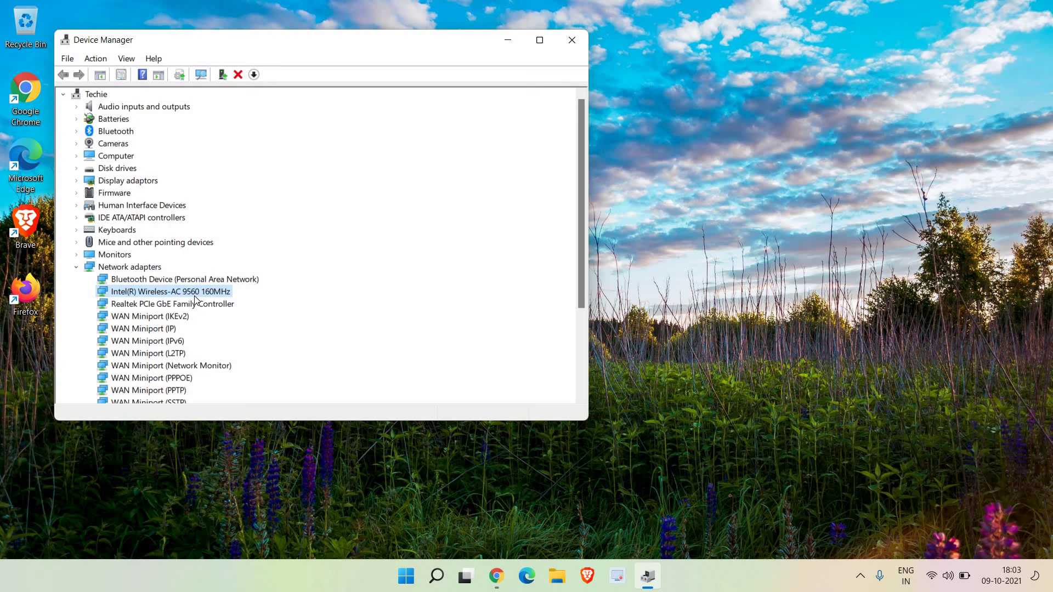
# Close Device Manager and start a Windows Update check from Settings, found by searching 'update'.
pyautogui.click(571, 39)
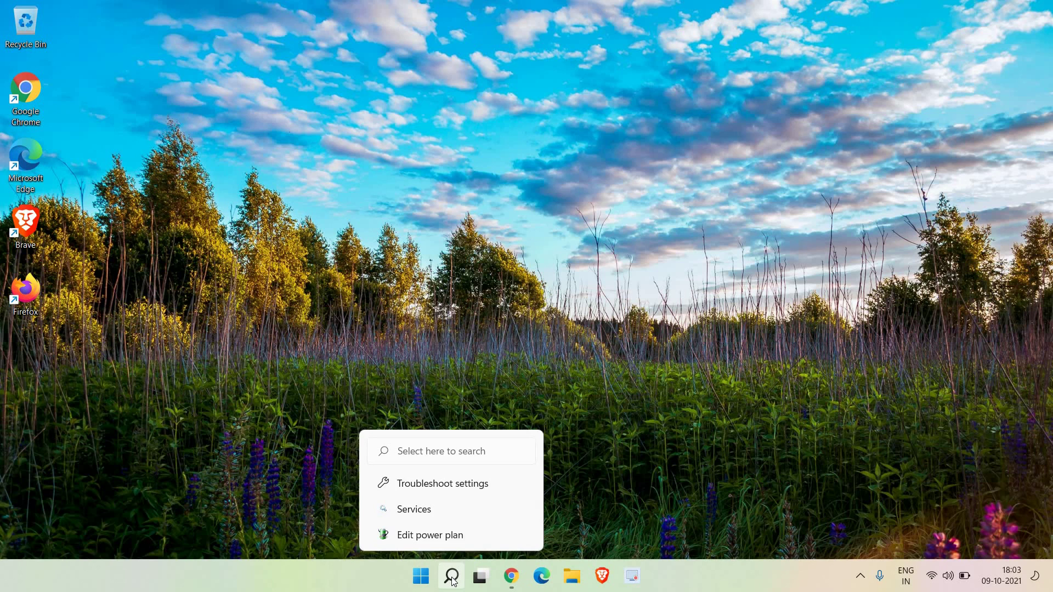
pyautogui.click(452, 576)
pyautogui.write('update')
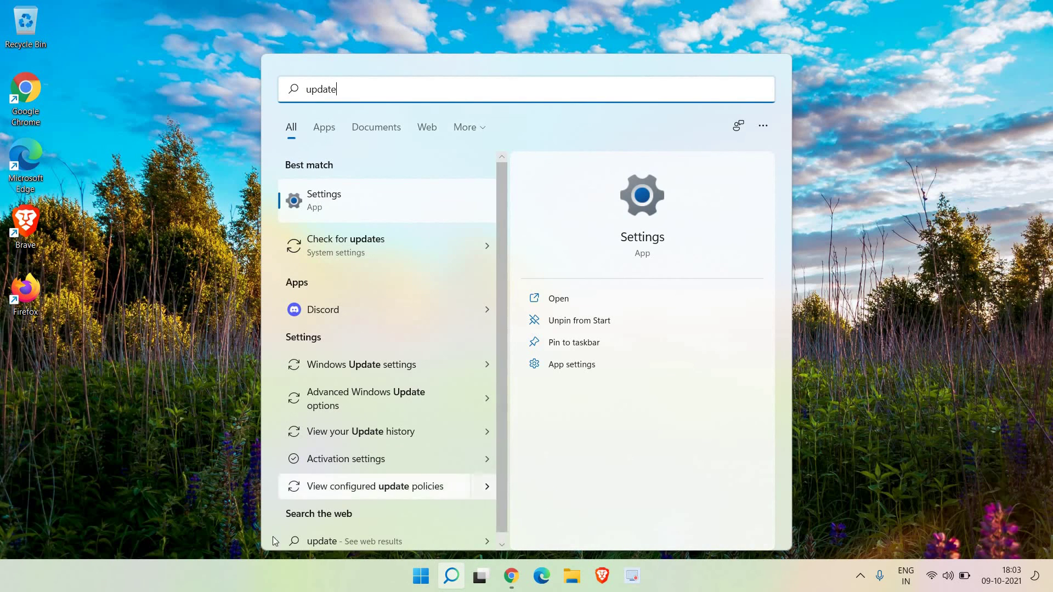
pyautogui.click(378, 365)
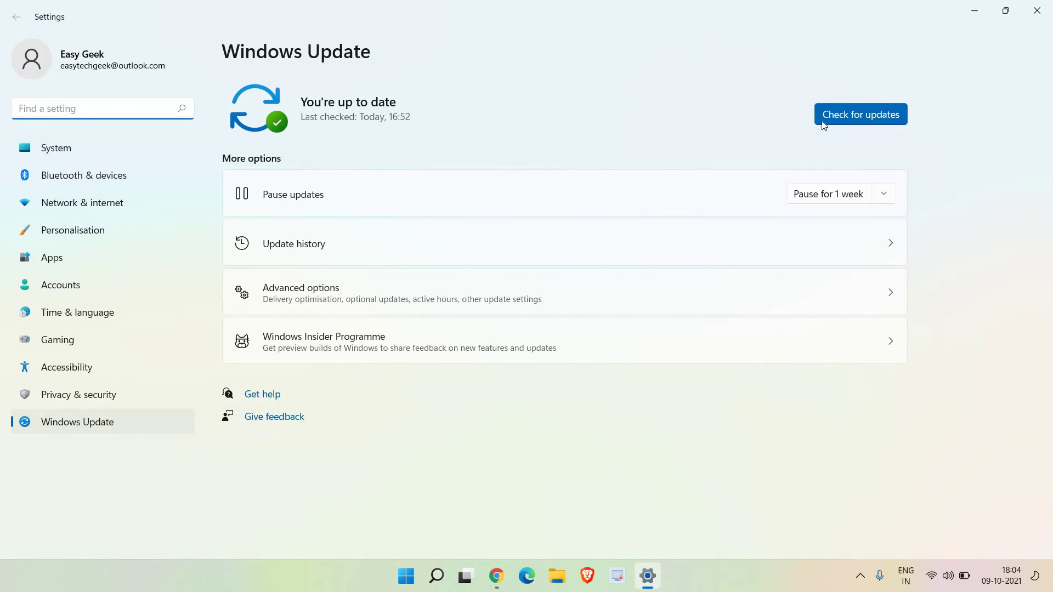
pyautogui.click(852, 116)
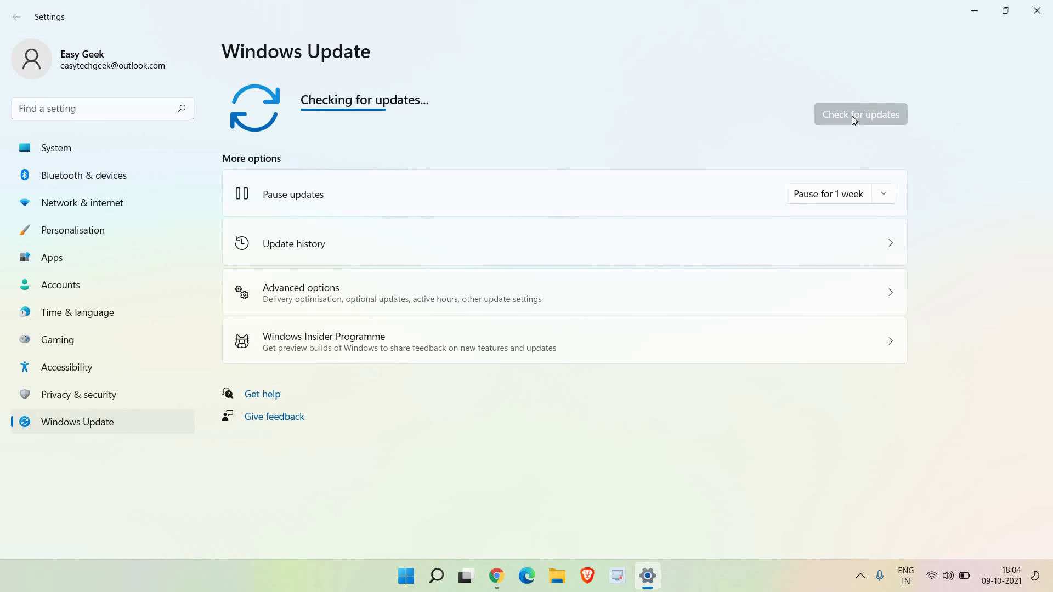